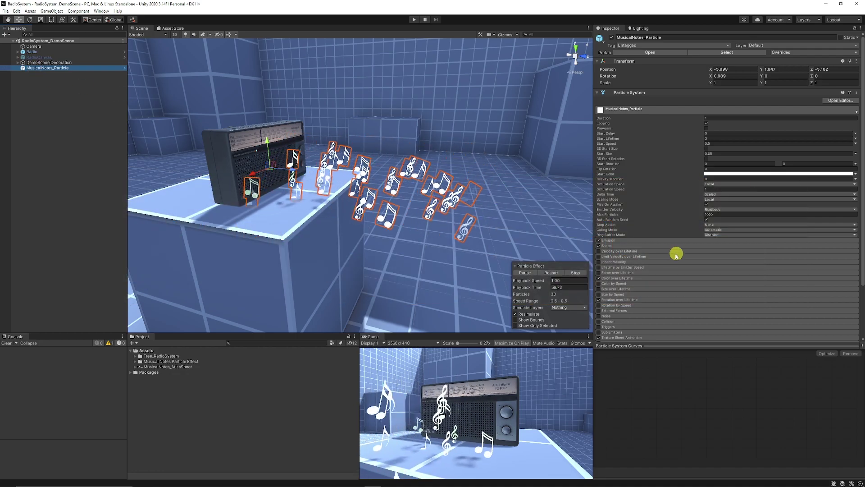
- Expand the M_Musical Notes material at the bottom of the MusicalNotes_Particle Inspector
{"action": "scroll", "coordinate": [668, 252], "scroll_direction": "down", "scroll_amount": 3}
{"action": "left_click", "coordinate": [628, 310]}
{"action": "scroll", "coordinate": [643, 289], "scroll_direction": "down", "scroll_amount": 5}
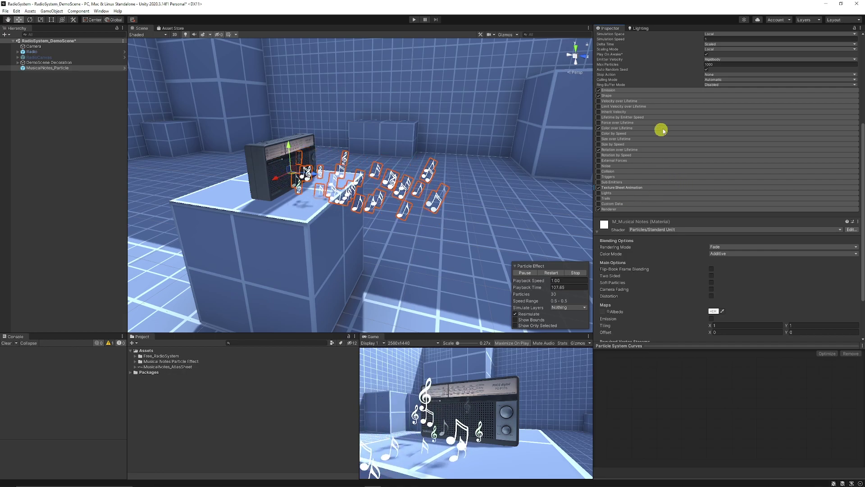
- Expand Texture Sheet Animation, try Grid mode, then return it to Sprites with Note_1–Note_4
{"action": "mouse_move", "coordinate": [643, 66]}
{"action": "mouse_move", "coordinate": [609, 188]}
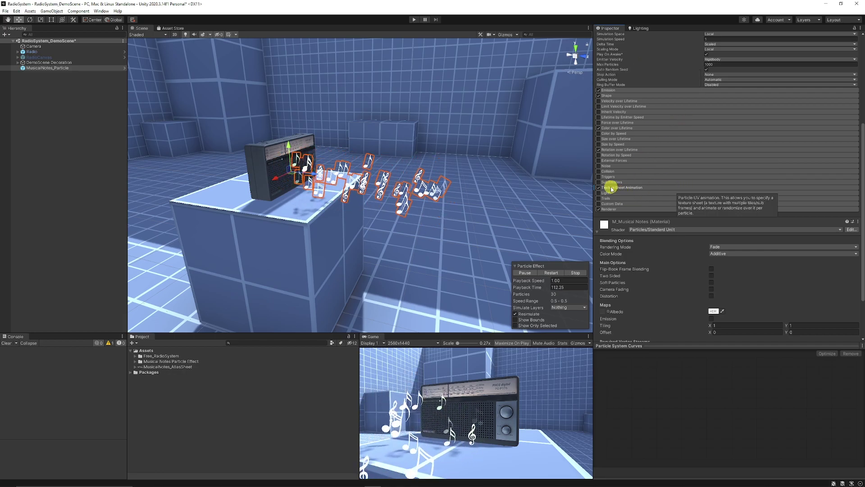
{"action": "left_click", "coordinate": [610, 188]}
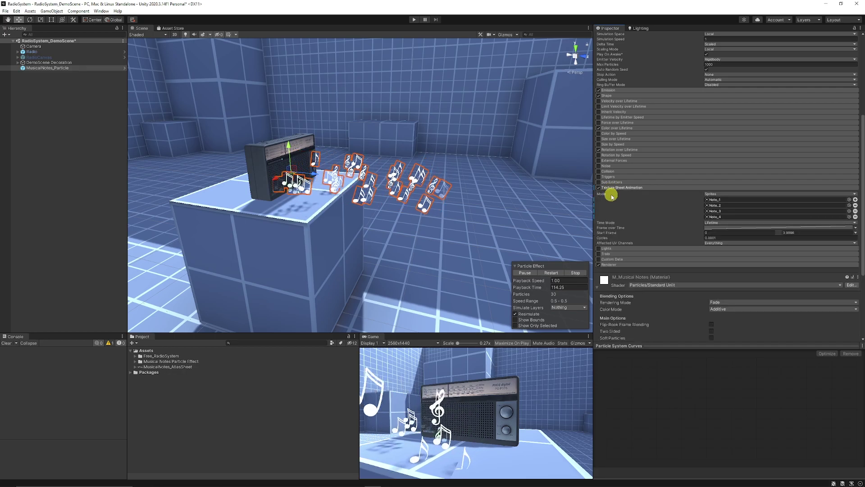
{"action": "left_click", "coordinate": [710, 194]}
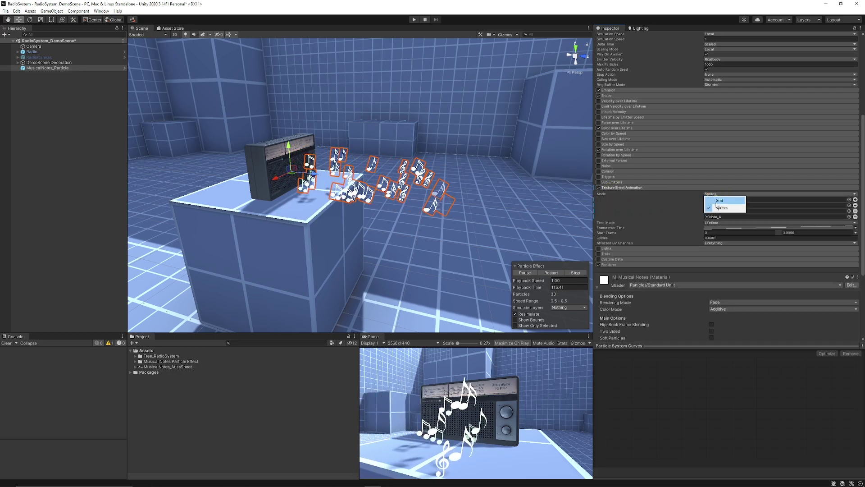
{"action": "left_click", "coordinate": [724, 201]}
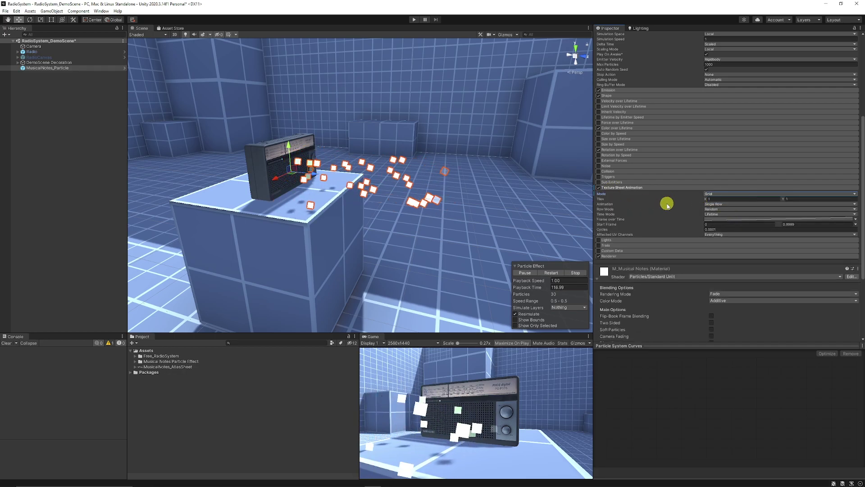
{"action": "mouse_move", "coordinate": [668, 205]}
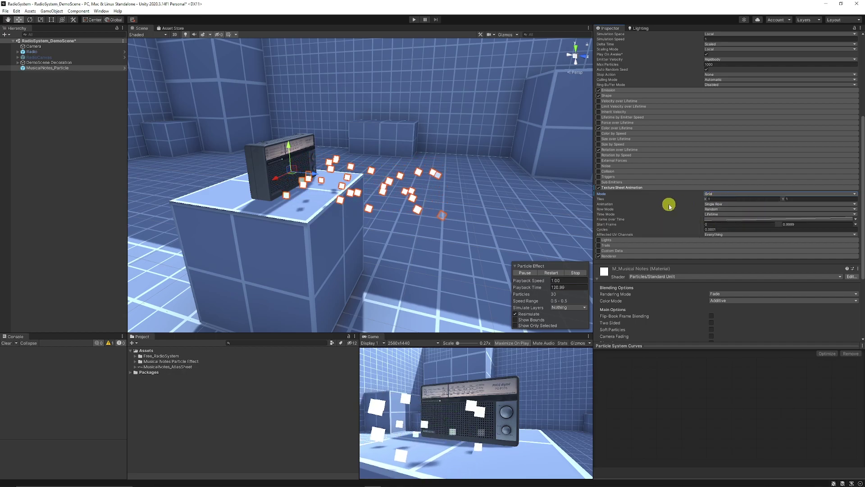
{"action": "left_click", "coordinate": [714, 194]}
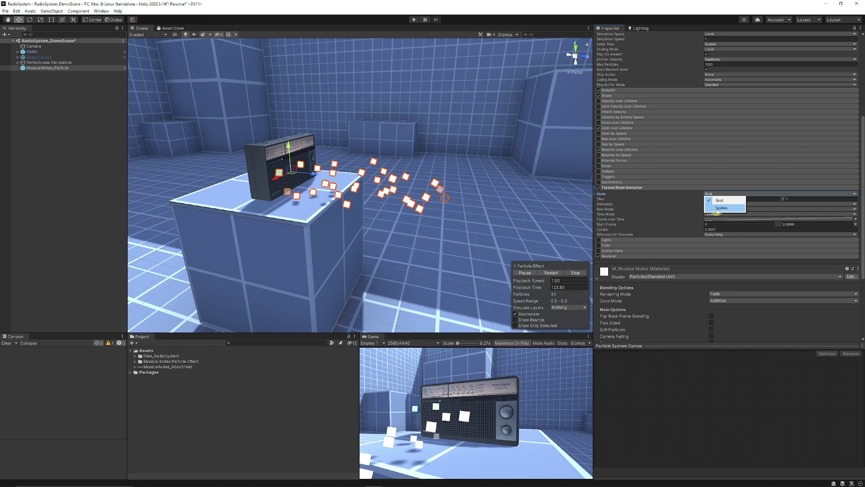
{"action": "left_click", "coordinate": [730, 209]}
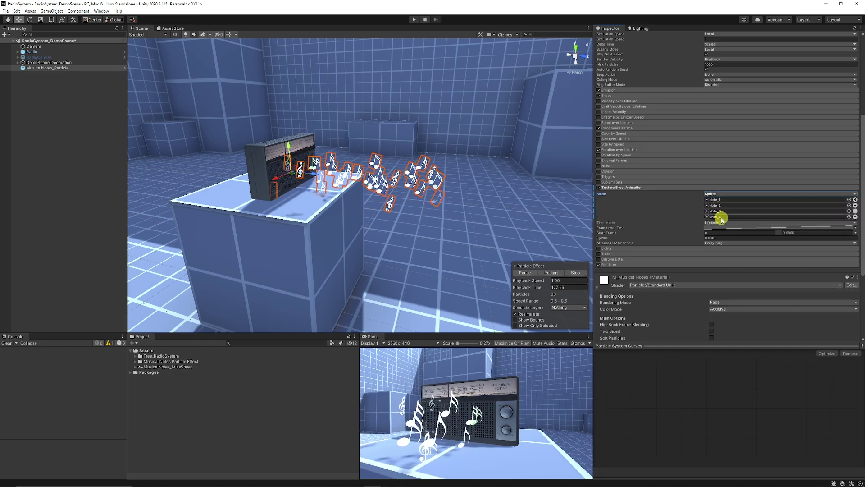
{"action": "left_click_drag", "start_coordinate": [369, 211], "coordinate": [387, 164], "text": "alt"}
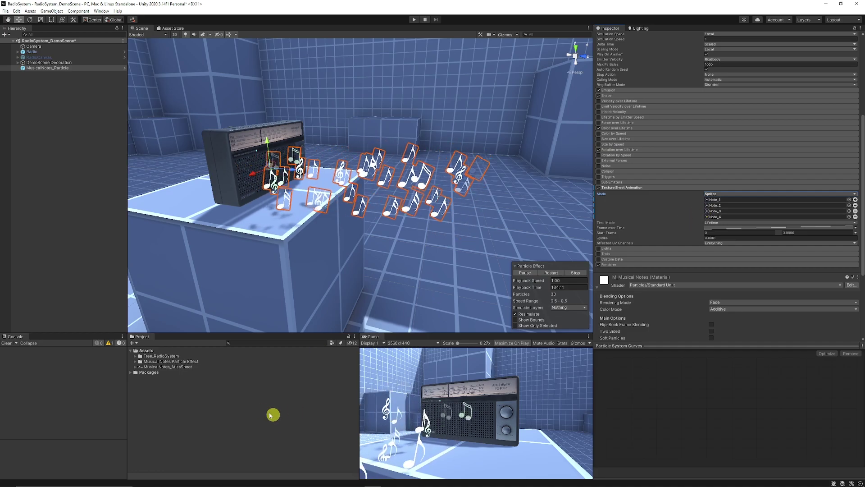
- Check MusicalNotes_AtlasSheet's Filter Mode, leaving it Bilinear, then bring up the Package Manager
{"action": "left_click", "coordinate": [216, 367]}
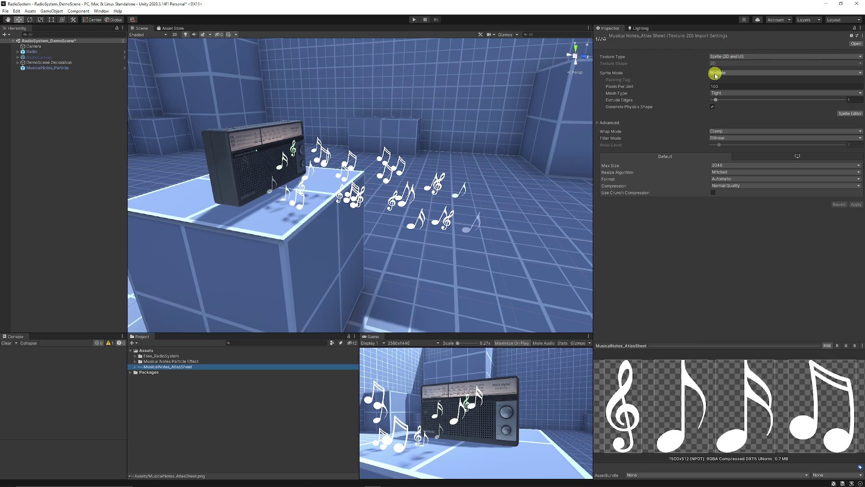
{"action": "left_click", "coordinate": [718, 138]}
{"action": "left_click", "coordinate": [692, 265]}
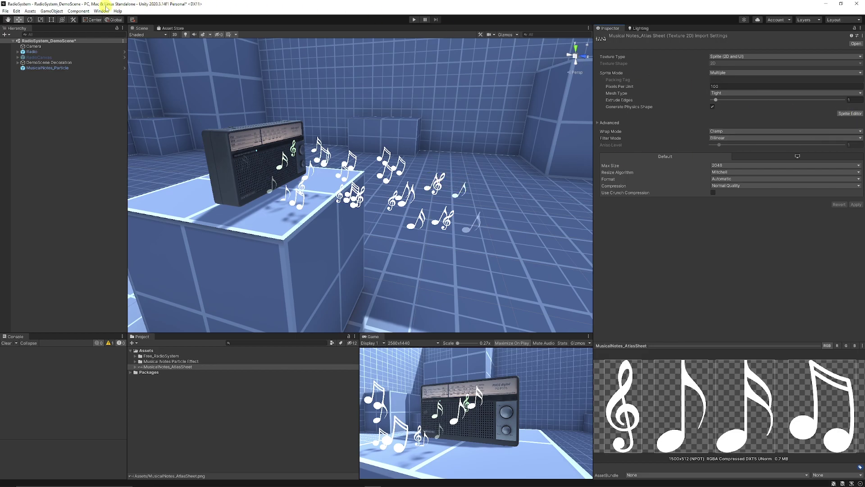
{"action": "left_click", "coordinate": [102, 10]}
{"action": "left_click", "coordinate": [115, 83]}
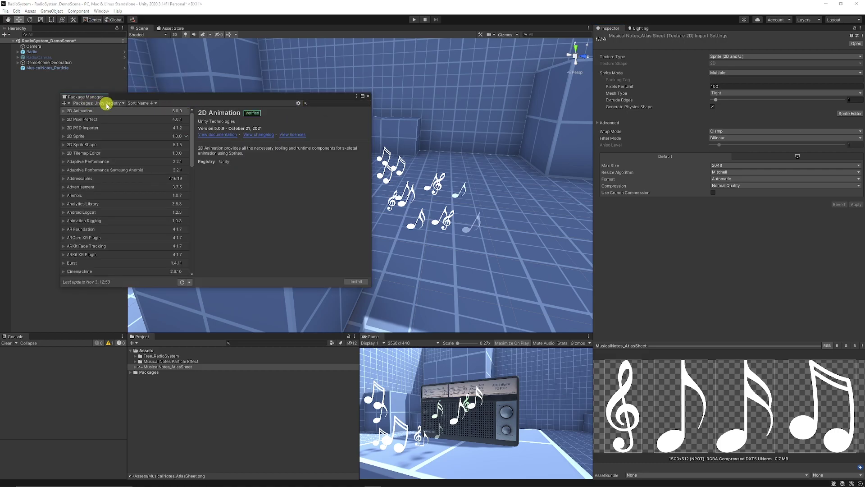
- Search packages for '2D', verify 2D Sprite is installed, close the window and reselect the atlas sheet
{"action": "left_click", "coordinate": [330, 107]}
{"action": "type", "text": "2D"}
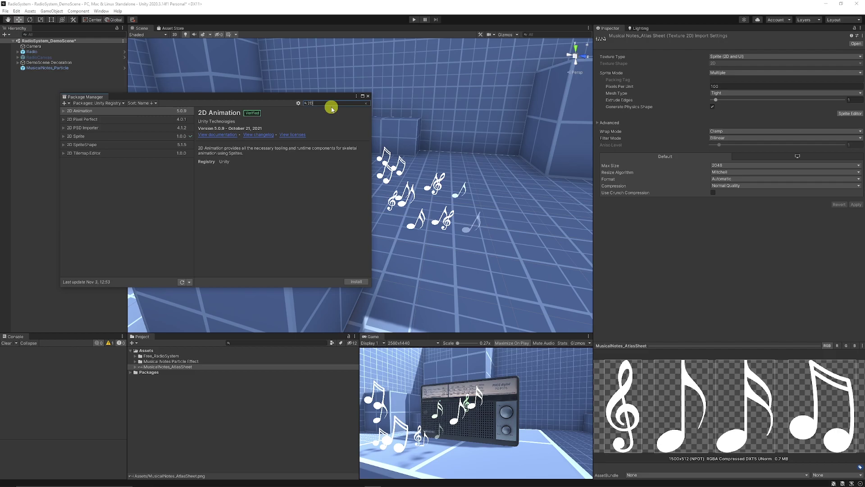
{"action": "left_click", "coordinate": [106, 136]}
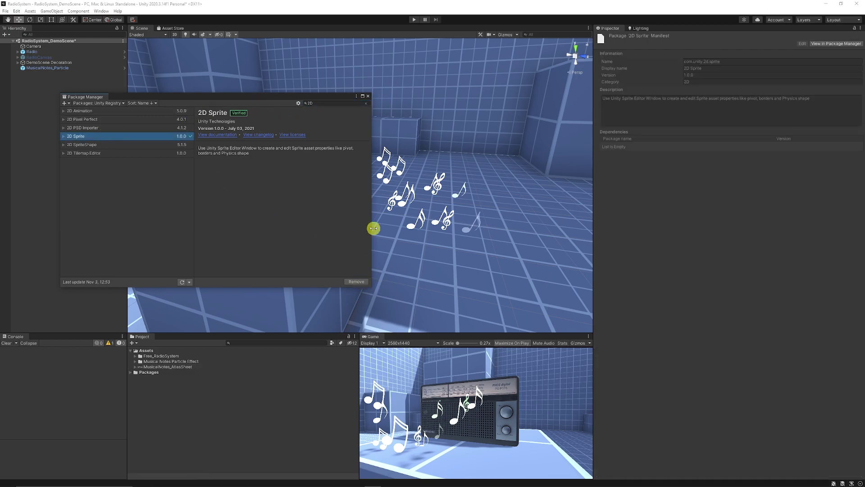
{"action": "left_click", "coordinate": [369, 97]}
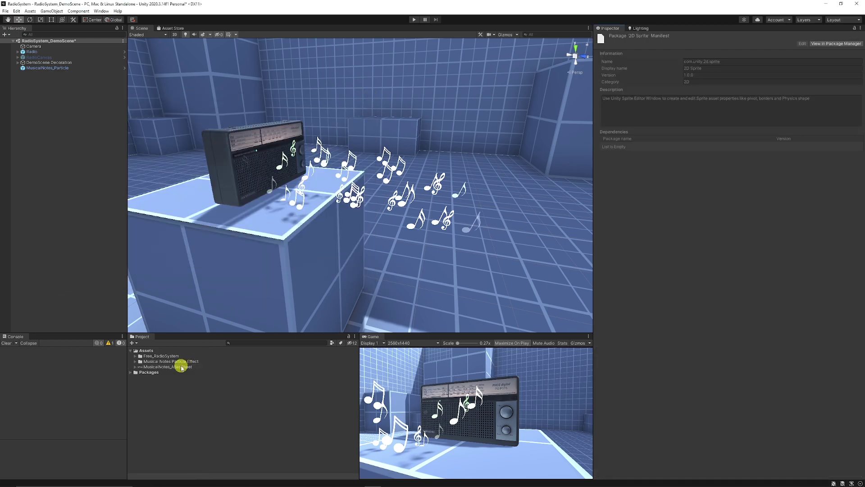
{"action": "left_click", "coordinate": [180, 367]}
- Inspect the Note_4 and Note_3 sprites of the atlas sheet in the Sprite Editor, then close it
{"action": "left_click", "coordinate": [850, 113]}
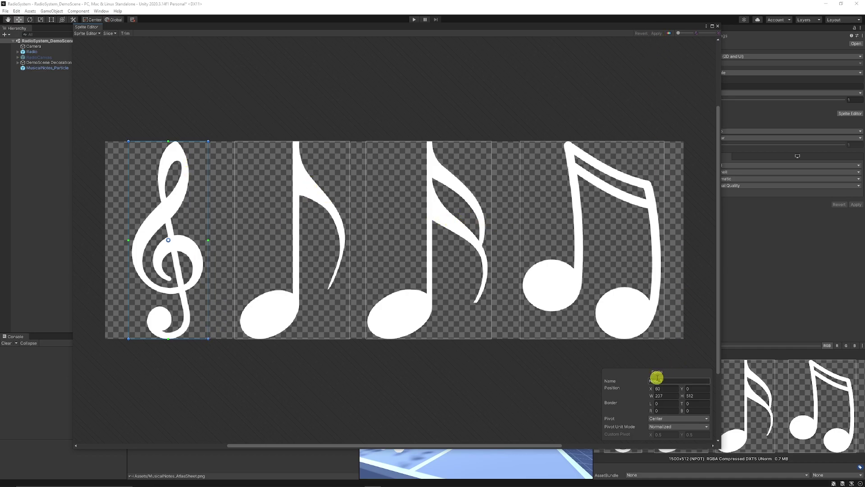
{"action": "left_click", "coordinate": [559, 280]}
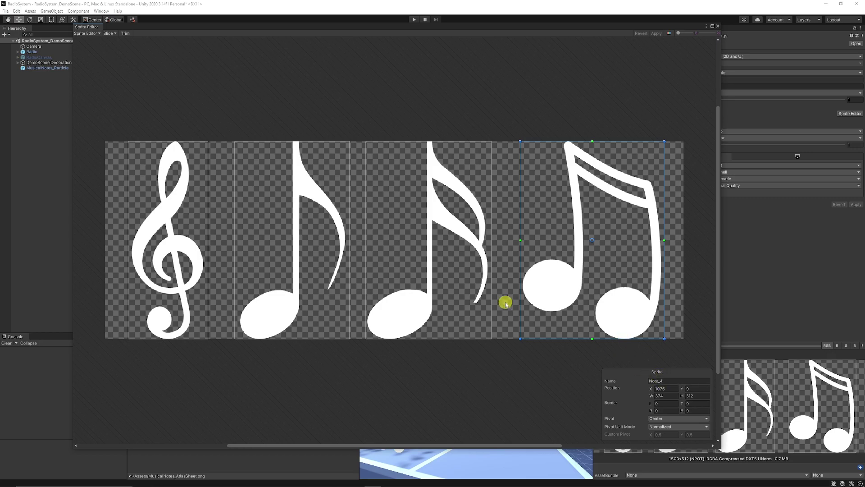
{"action": "left_click", "coordinate": [490, 277]}
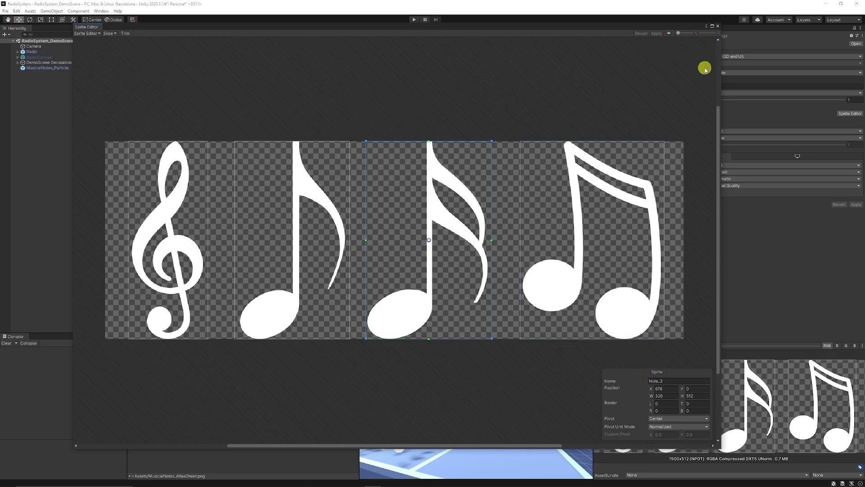
{"action": "left_click", "coordinate": [718, 27]}
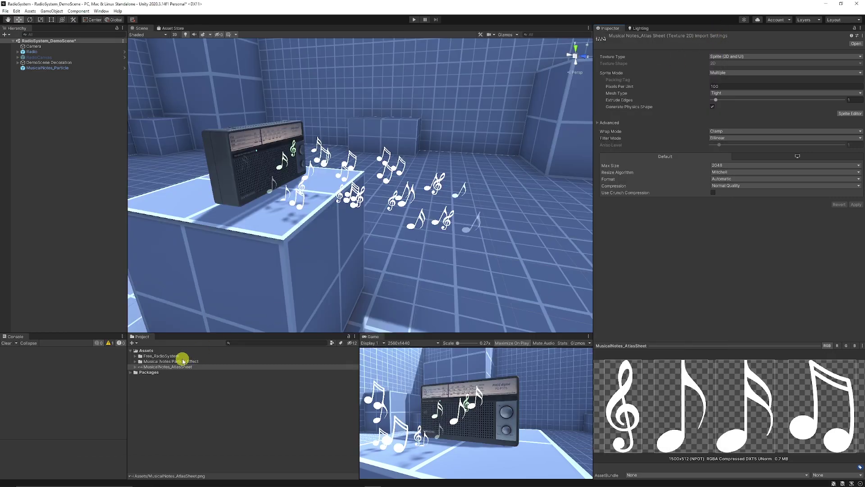
- Expand the atlas sheet, preview Note_1 through Note_4, then select MusicalNotes_Particle
{"action": "left_click", "coordinate": [135, 366]}
{"action": "left_click", "coordinate": [160, 372]}
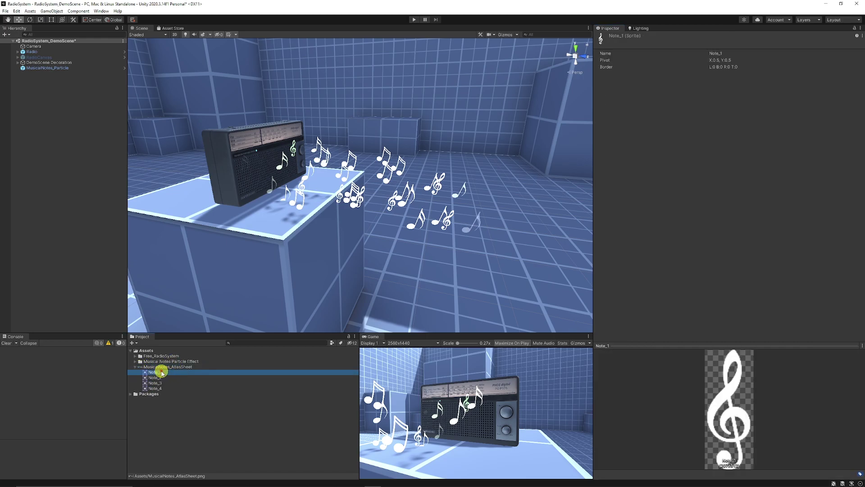
{"action": "left_click", "coordinate": [159, 378]}
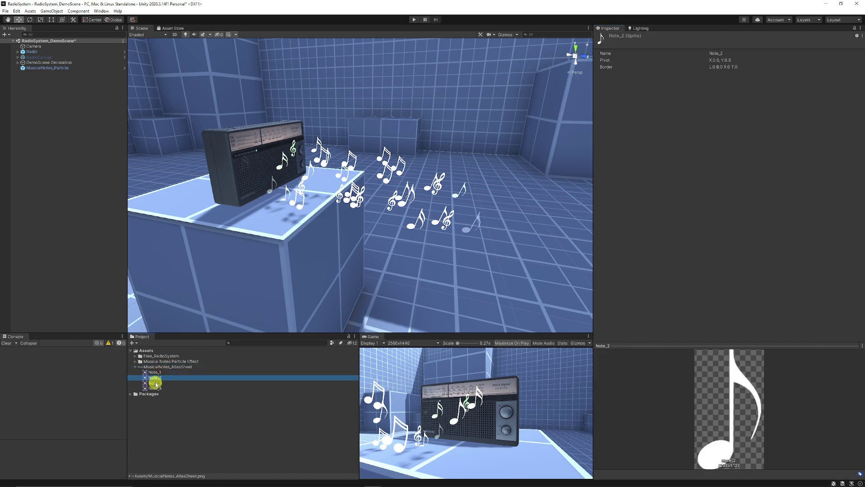
{"action": "left_click", "coordinate": [155, 383]}
{"action": "left_click", "coordinate": [156, 388]}
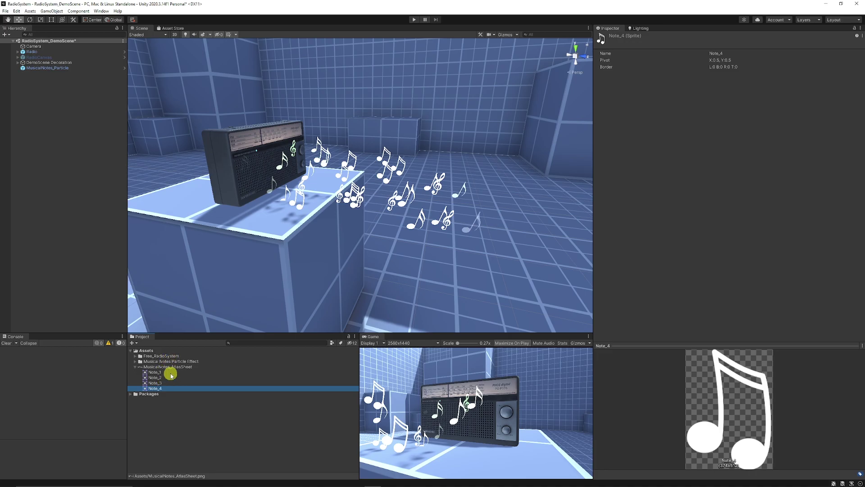
{"action": "left_click", "coordinate": [50, 68]}
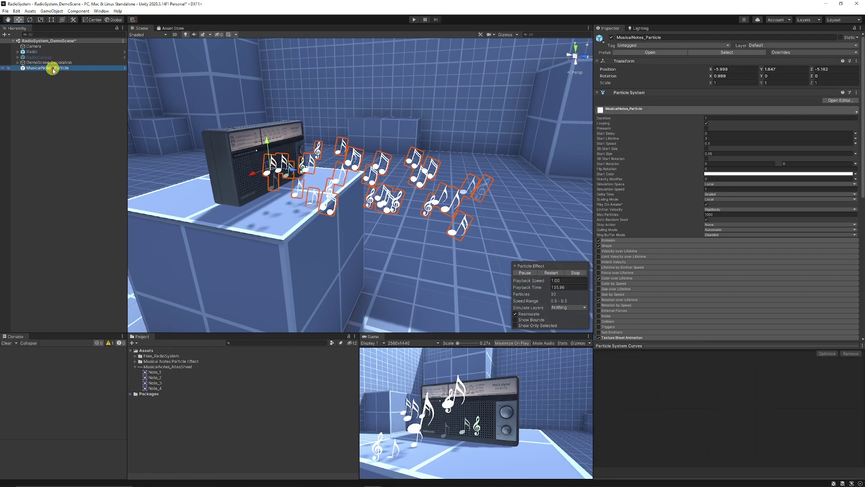
- Reselect MusicalNotes_Particle, scroll to Texture Sheet Animation, and add then undo a fifth sprite slot
{"action": "right_click", "coordinate": [61, 121]}
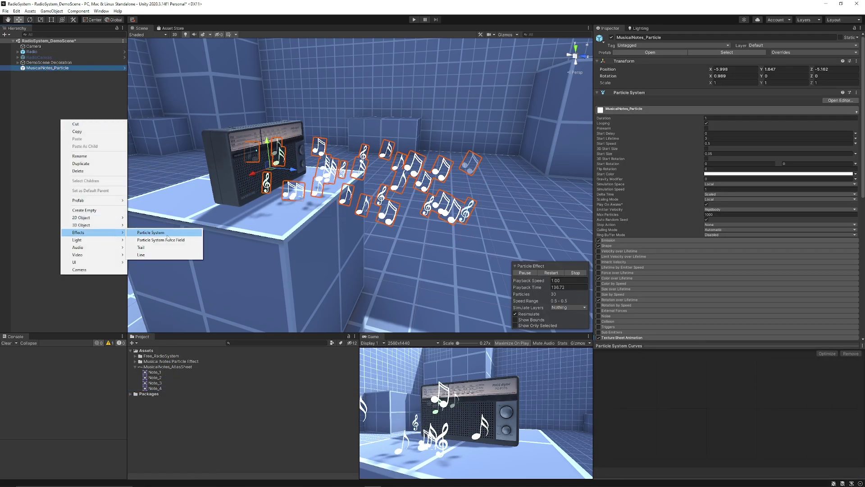
{"action": "left_click", "coordinate": [72, 81]}
{"action": "left_click", "coordinate": [64, 68]}
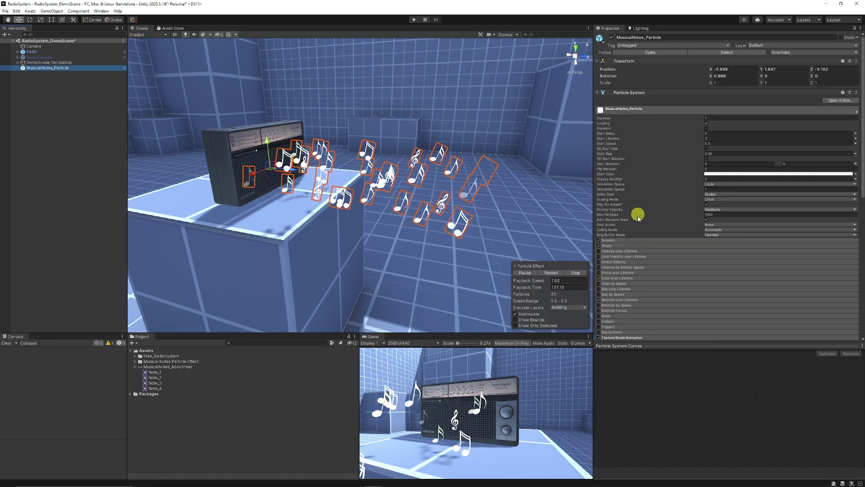
{"action": "scroll", "coordinate": [640, 221], "scroll_direction": "down", "scroll_amount": 10}
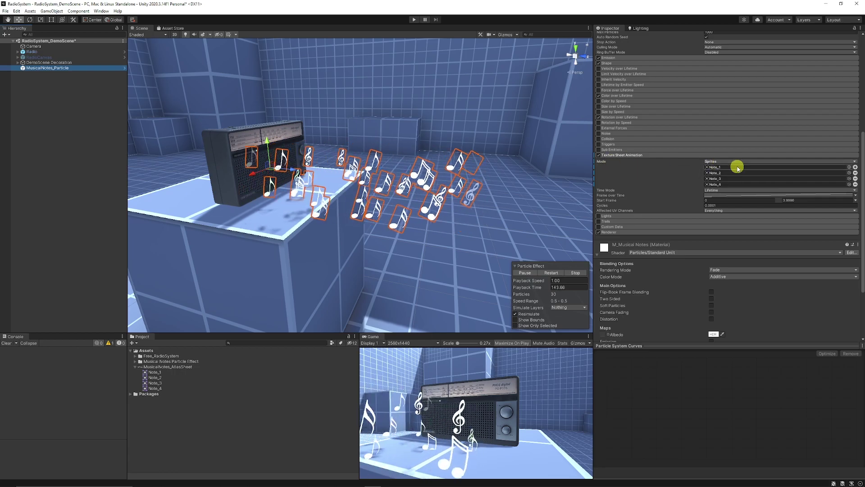
{"action": "left_click", "coordinate": [855, 167]}
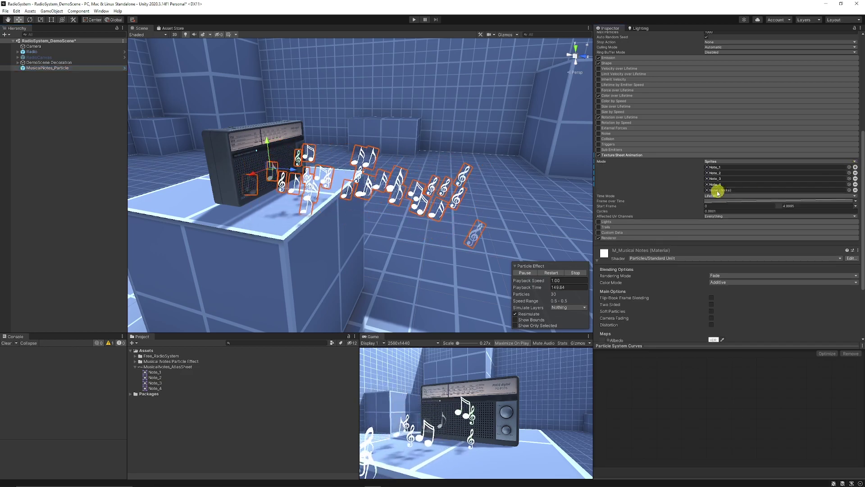
{"action": "key", "text": "ctrl+z"}
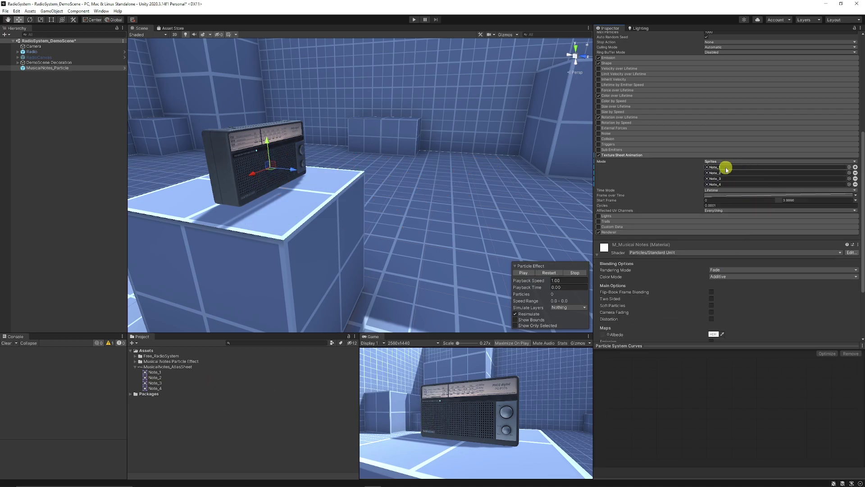
{"action": "left_click", "coordinate": [721, 191]}
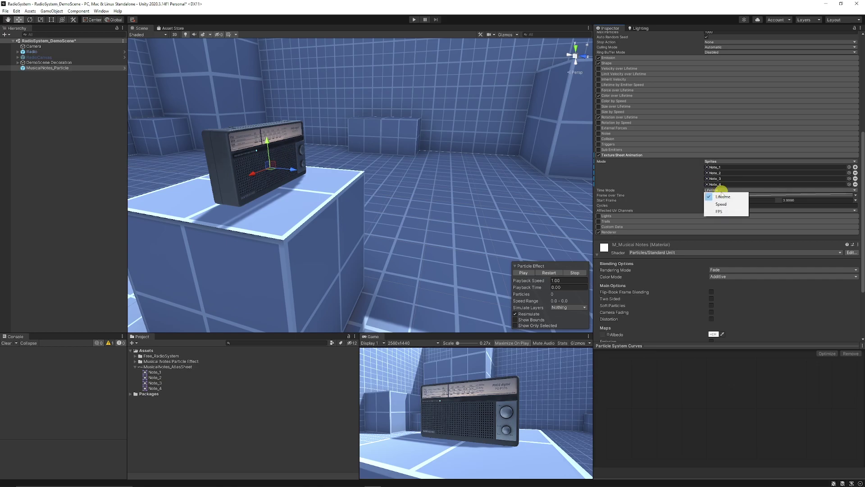
{"action": "left_click", "coordinate": [729, 199]}
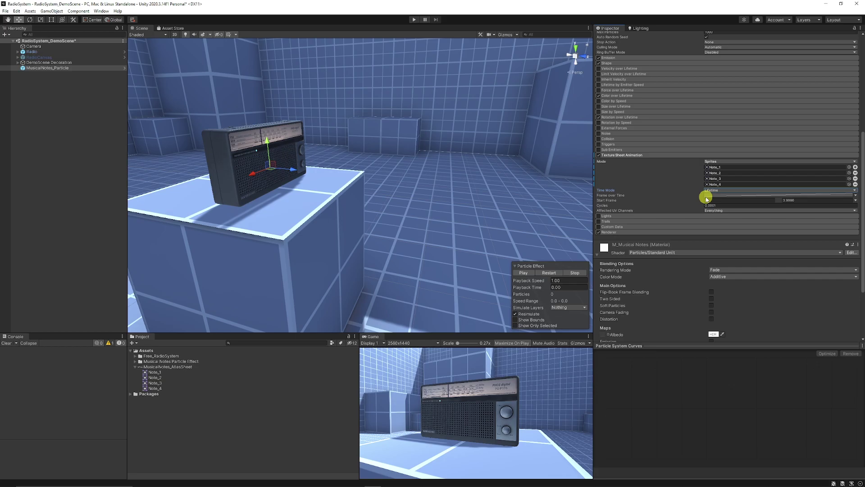
{"action": "left_click", "coordinate": [855, 200]}
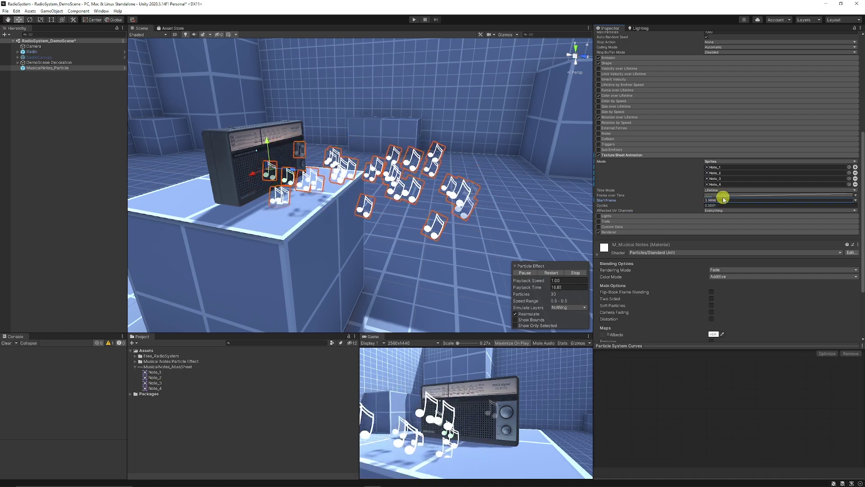
- Set Start Frame to Random Between Two Constants, ranging from 0 to 3.9996
{"action": "left_click", "coordinate": [856, 201]}
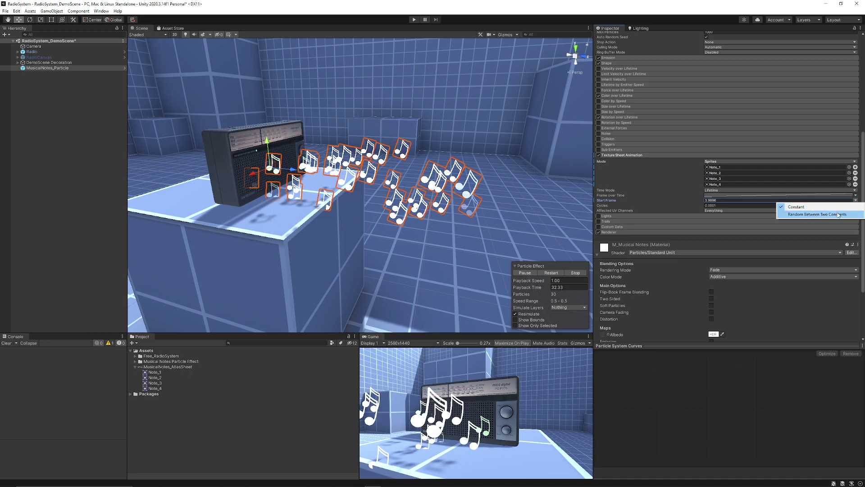
{"action": "left_click", "coordinate": [839, 215]}
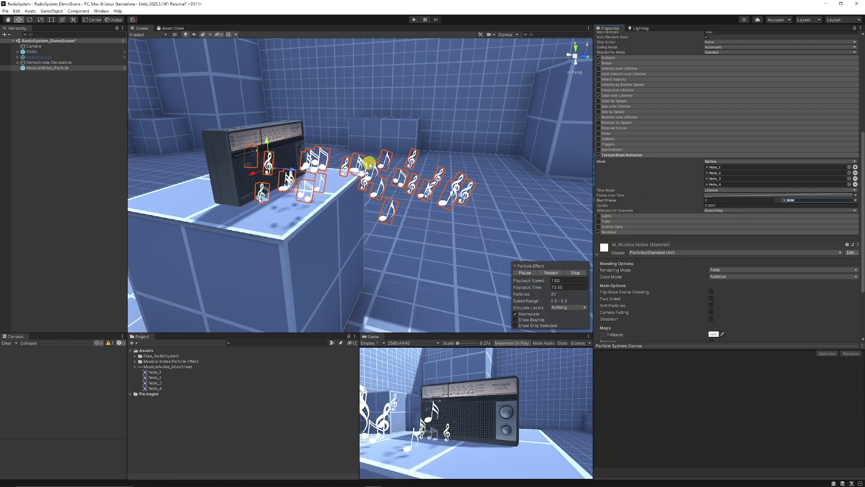
{"action": "left_click_drag", "start_coordinate": [503, 164], "coordinate": [460, 164], "text": "alt"}
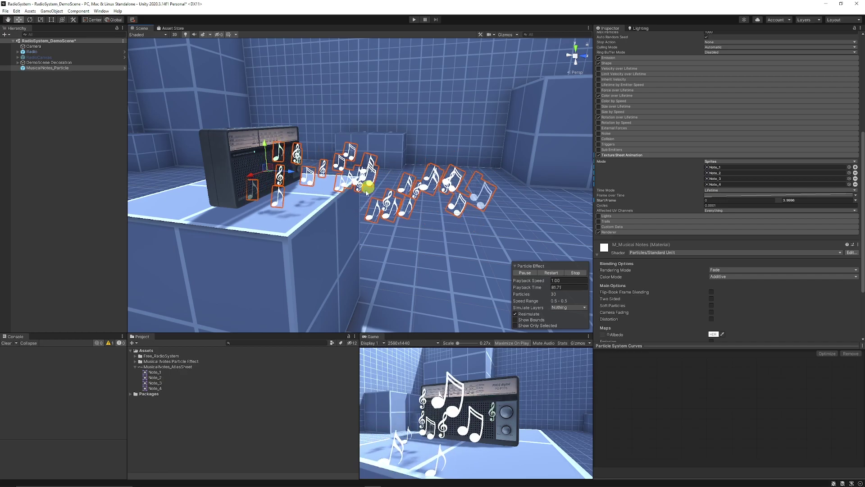
- Preview Note_2, Note_3 and Note_4, then reselect MusicalNotes_Particle and scroll to Texture Sheet Animation
{"action": "left_click", "coordinate": [158, 377]}
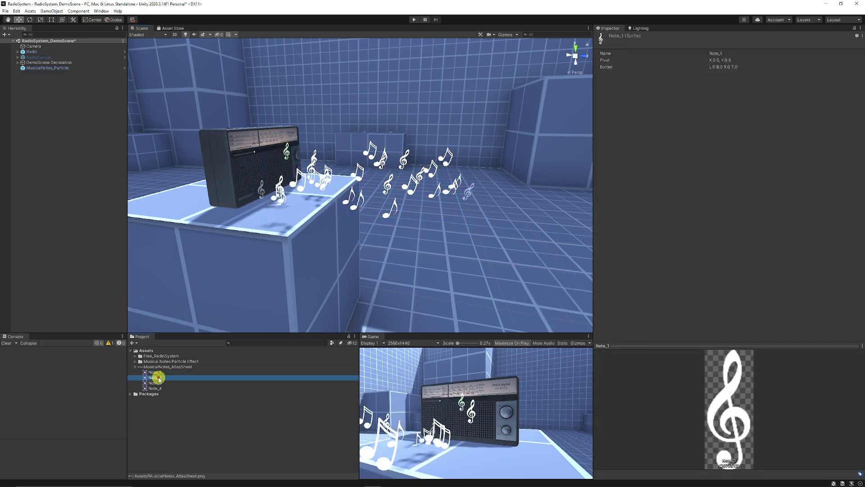
{"action": "left_click", "coordinate": [158, 383]}
{"action": "left_click", "coordinate": [160, 387]}
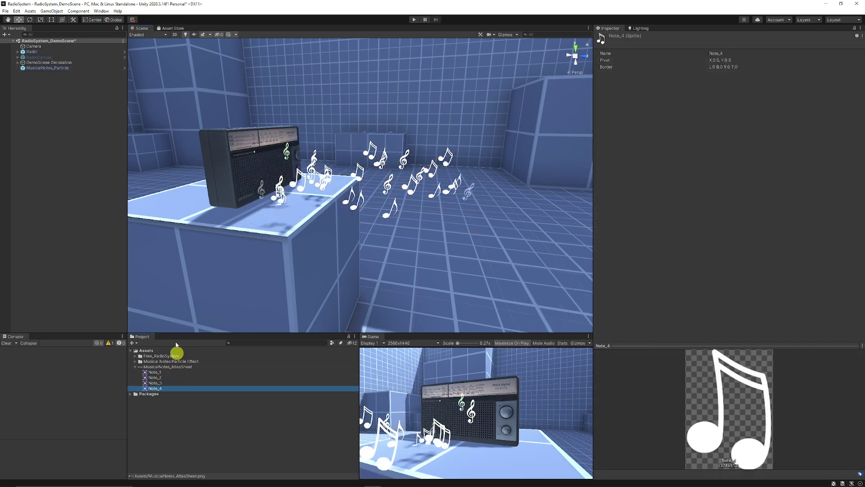
{"action": "left_click", "coordinate": [72, 68]}
{"action": "scroll", "coordinate": [748, 187], "scroll_direction": "down", "scroll_amount": 10}
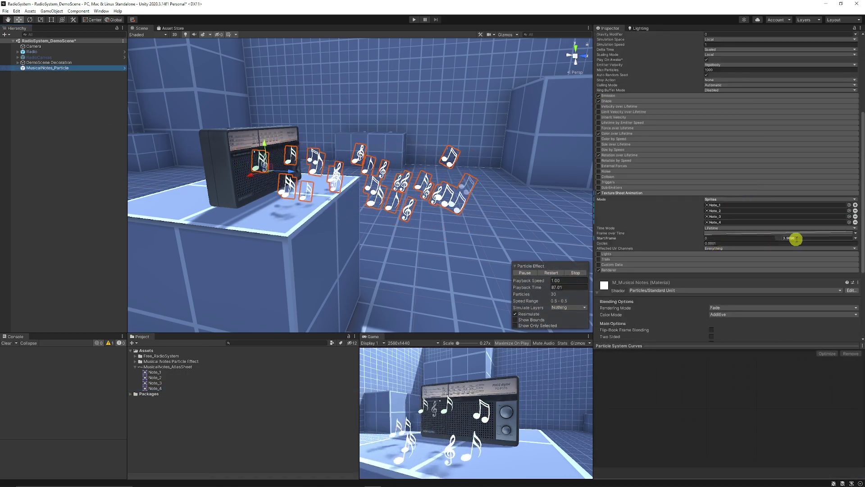